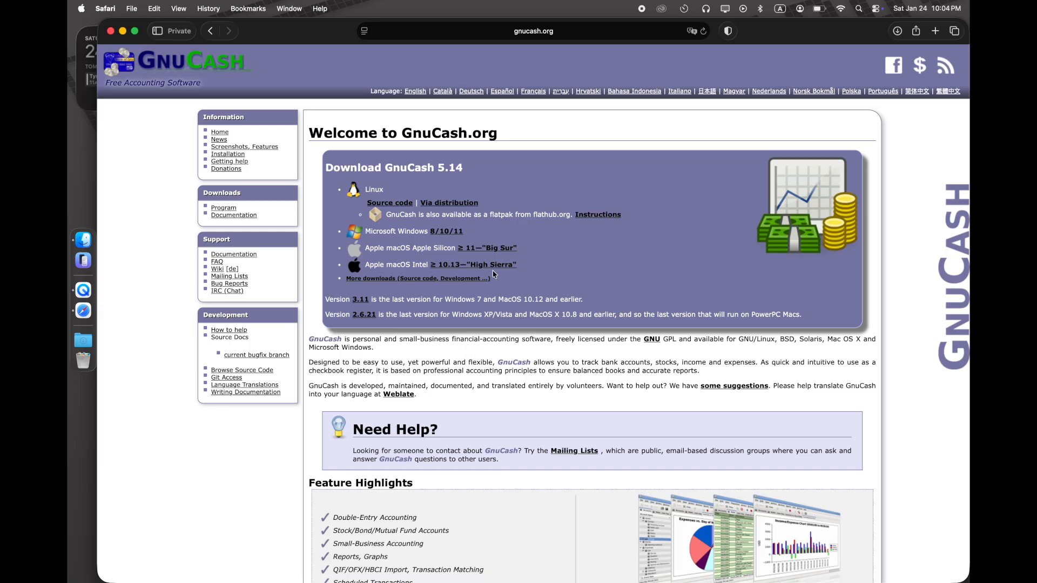
Download the GnuCash 5.14 build for macOS Apple Silicon and open the Gnucash-Arm-5.14-1.dmg disk image in Finder
{"action": "left_click", "coordinate": [493, 252]}
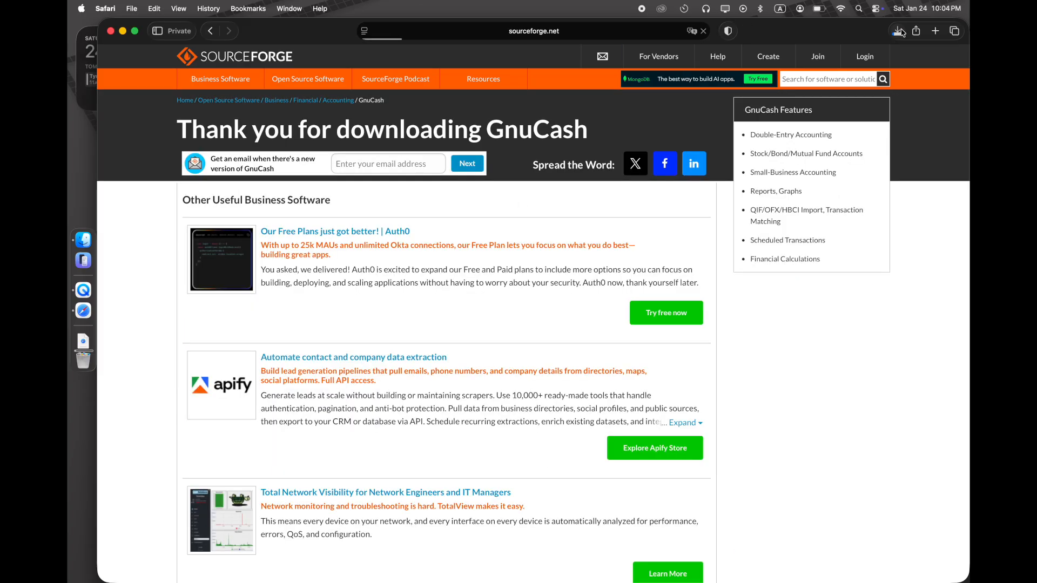
{"action": "left_click", "coordinate": [899, 32]}
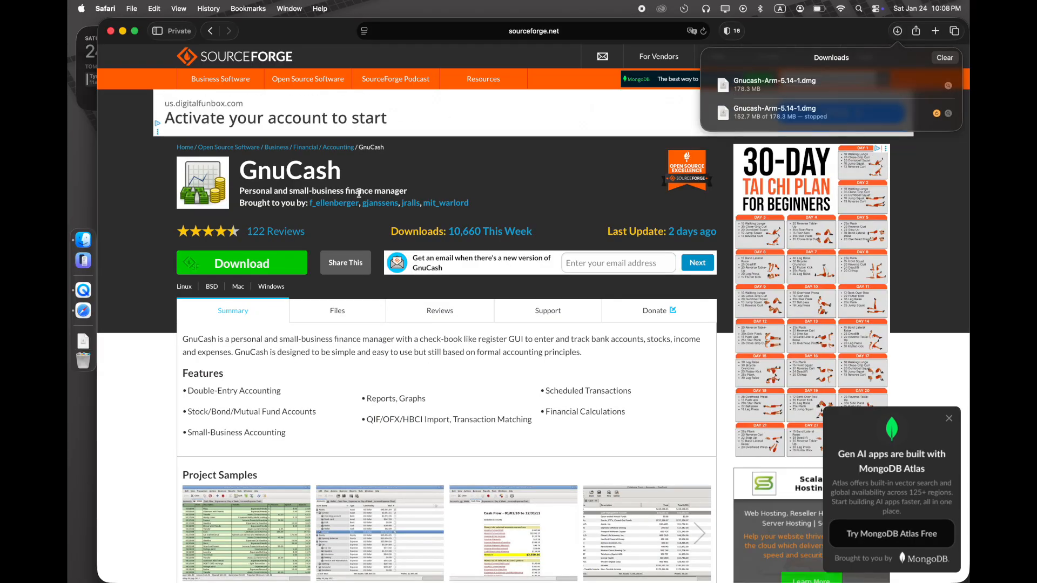
{"action": "left_click", "coordinate": [82, 342]}
{"action": "left_click", "coordinate": [227, 351]}
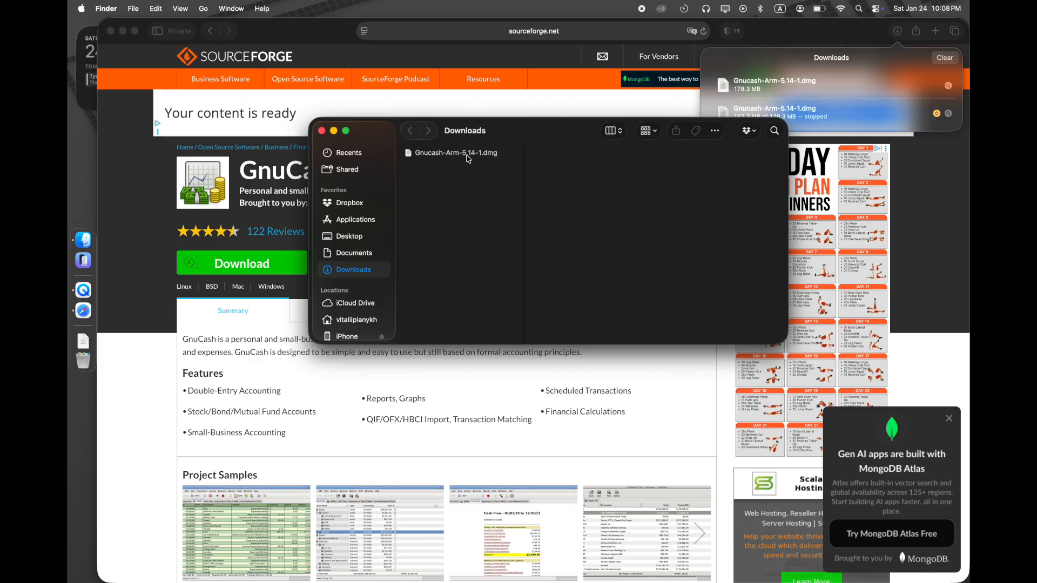
{"action": "left_click", "coordinate": [468, 157]}
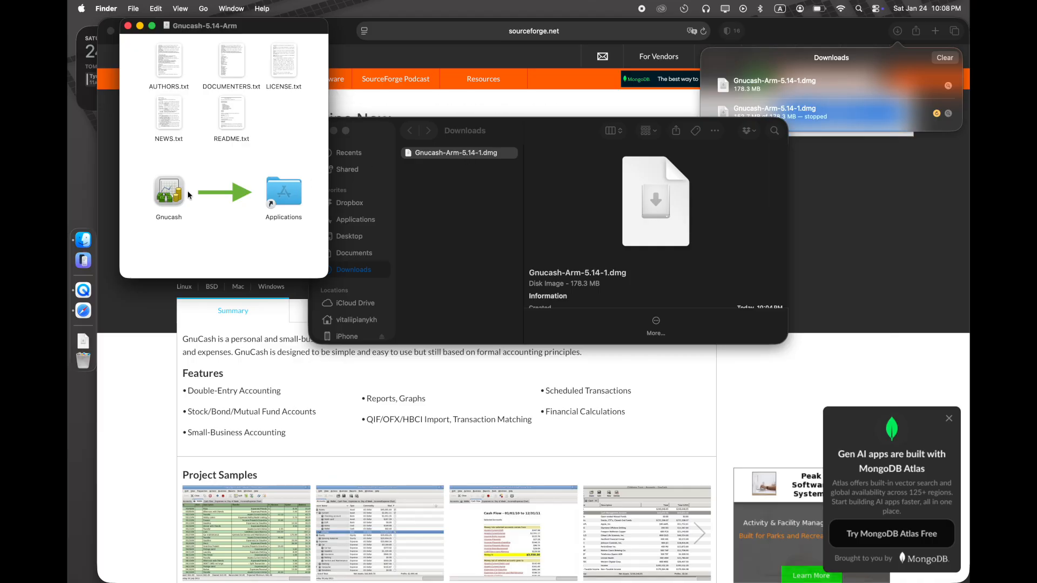
Install Gnucash into the Applications folder and launch it, allowing the downloaded app to open
{"action": "left_click_drag", "start_coordinate": [171, 195], "coordinate": [284, 195]}
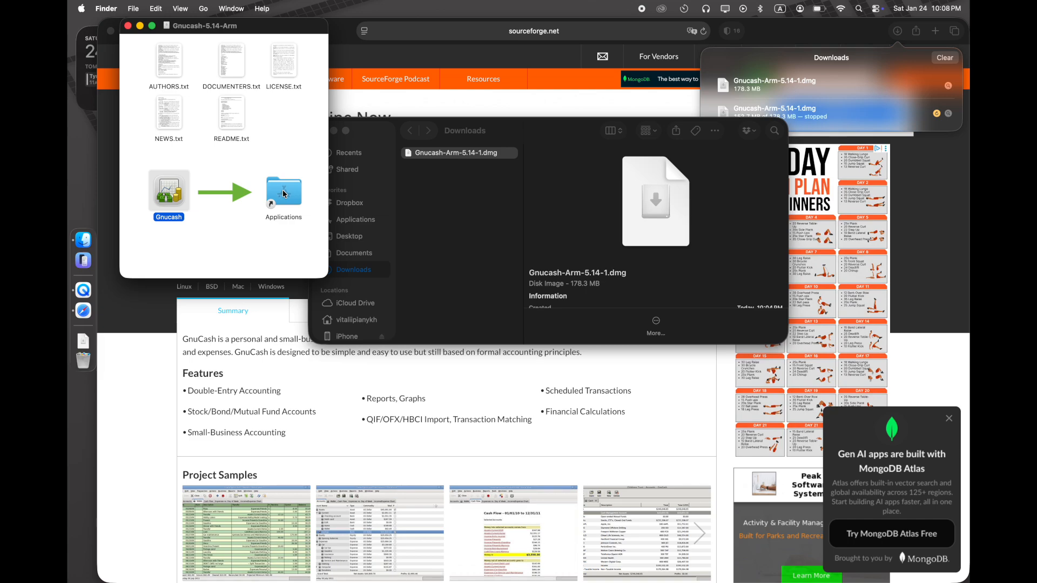
{"action": "key", "text": "super+w"}
{"action": "key", "text": "super+space"}
{"action": "type", "text": "gnucash"}
{"action": "key", "text": "Return"}
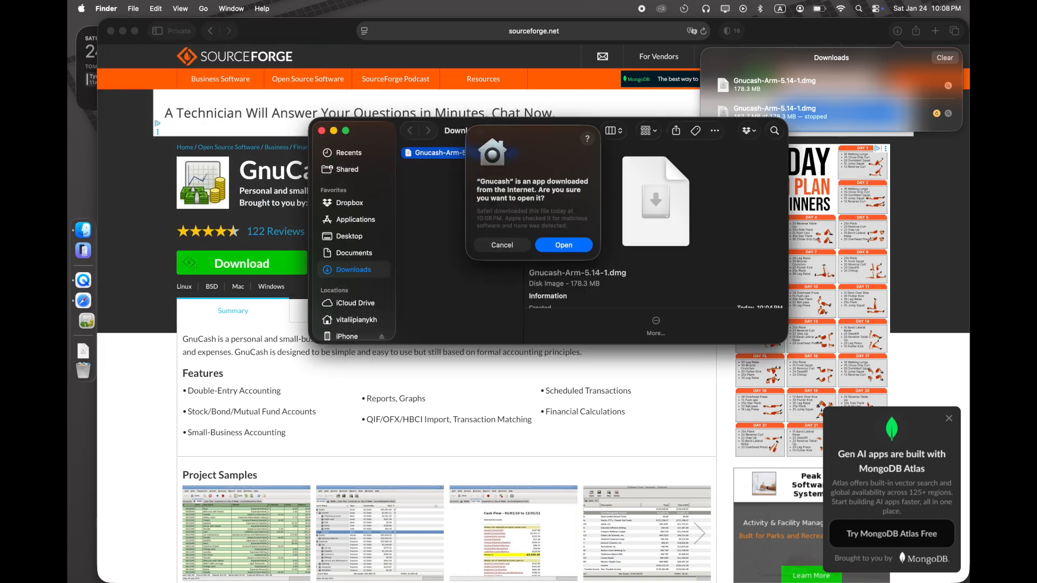
{"action": "left_click", "coordinate": [555, 249]}
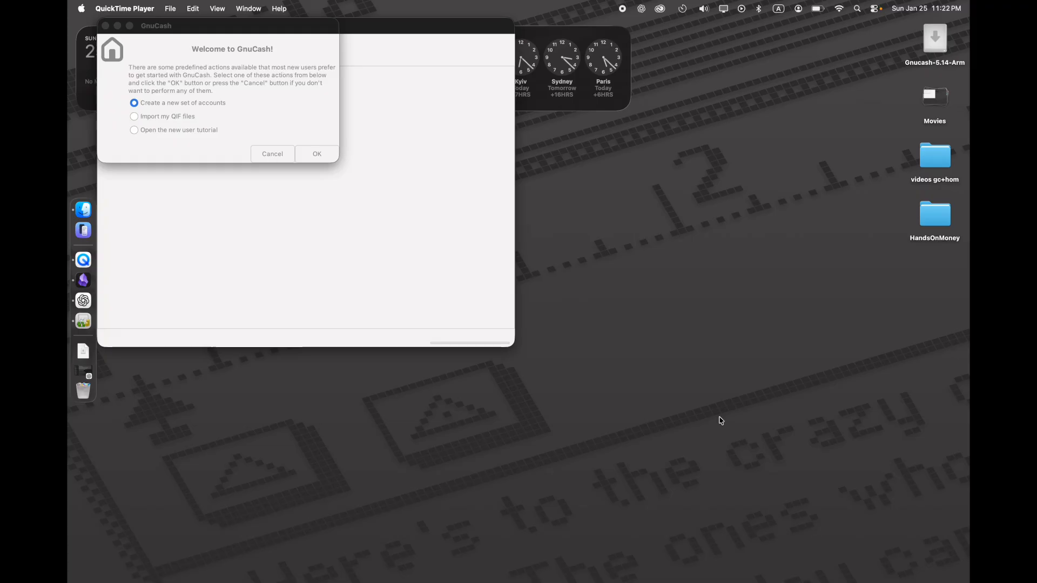
Start creating a new set of accounts, keeping the default book options and USD (US Dollar) as currency
{"action": "left_click", "coordinate": [317, 155]}
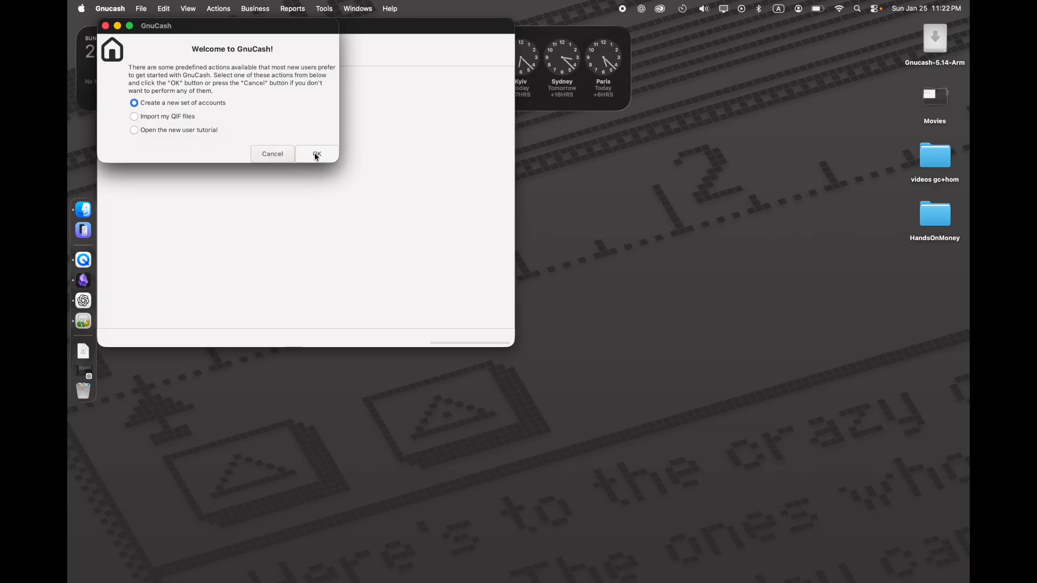
{"action": "left_click", "coordinate": [316, 155]}
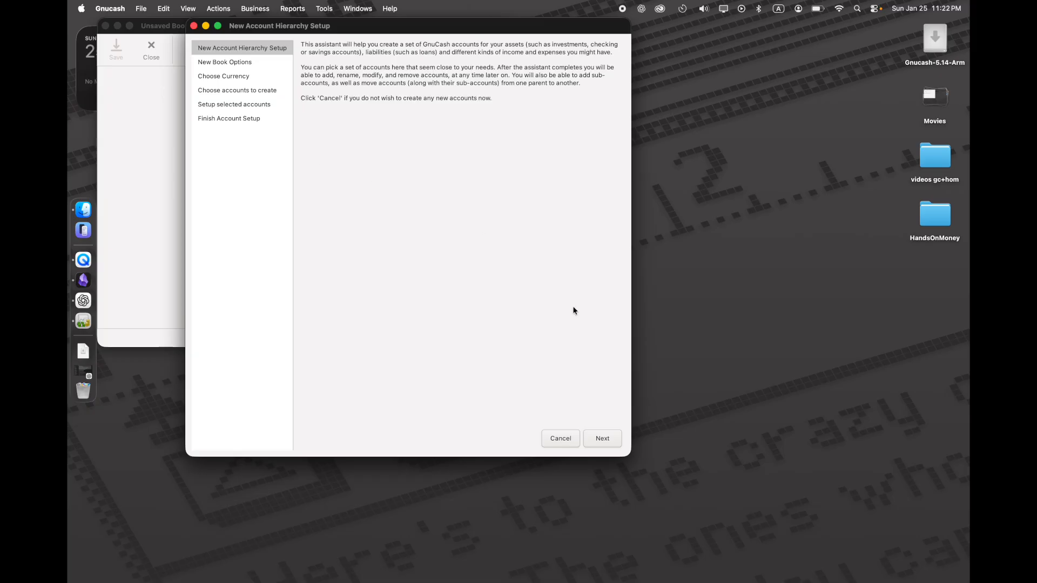
{"action": "left_click", "coordinate": [603, 440]}
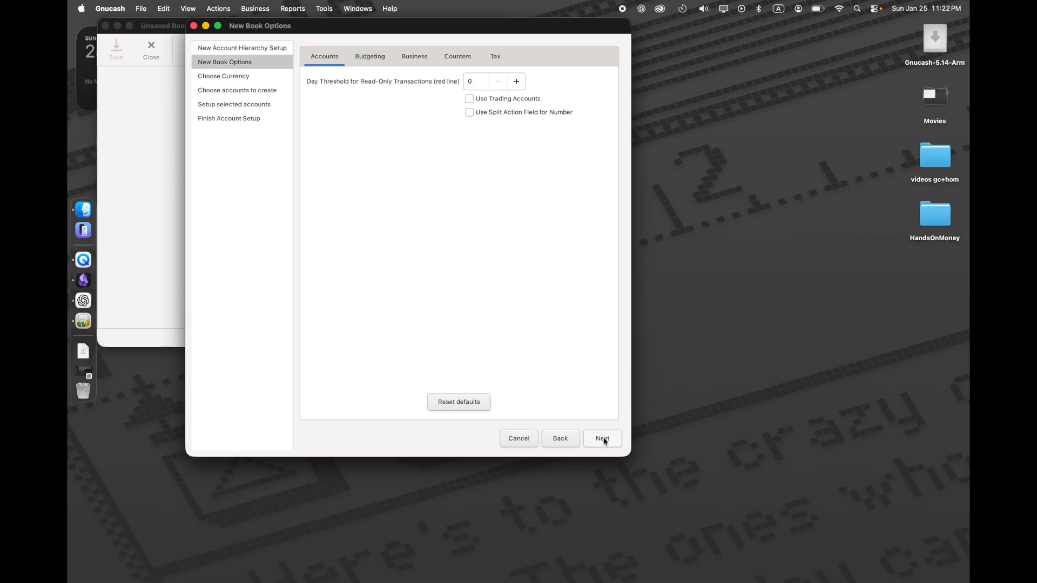
{"action": "left_click", "coordinate": [602, 439]}
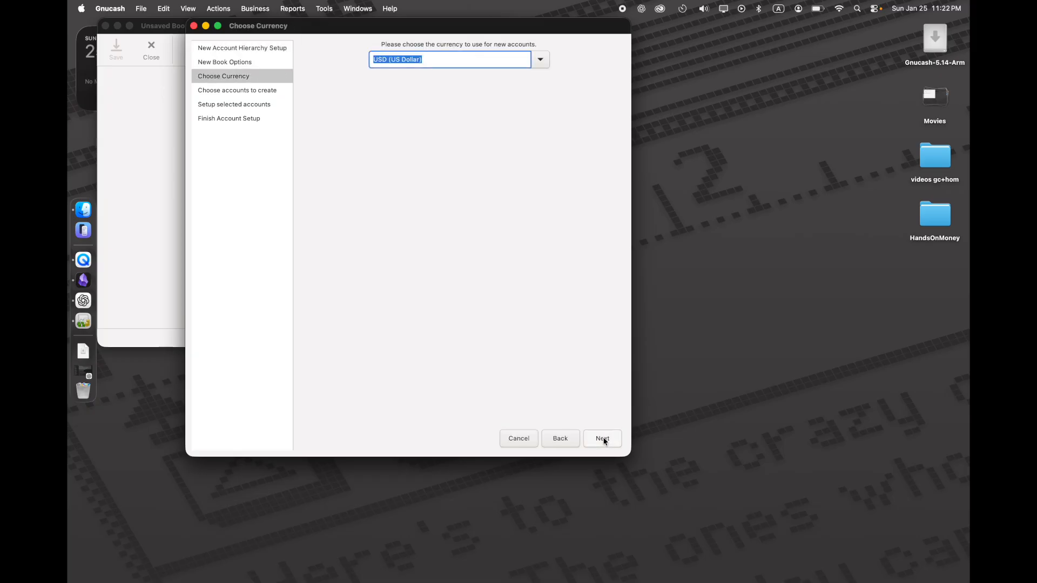
{"action": "left_click", "coordinate": [603, 439]}
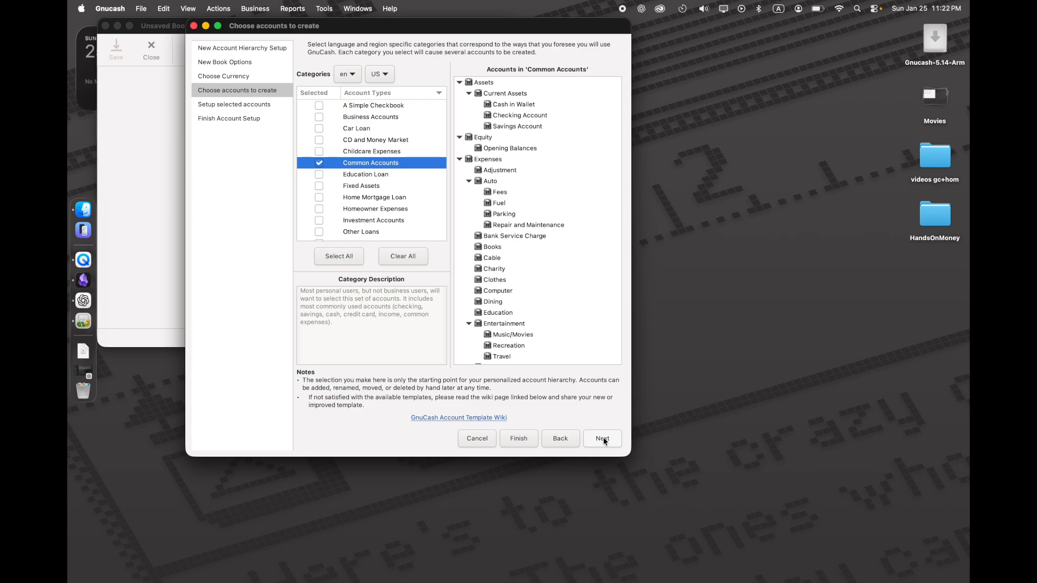
Clear the preselected account categories and choose only A Simple Checkbook for the new accounts
{"action": "left_click", "coordinate": [405, 256]}
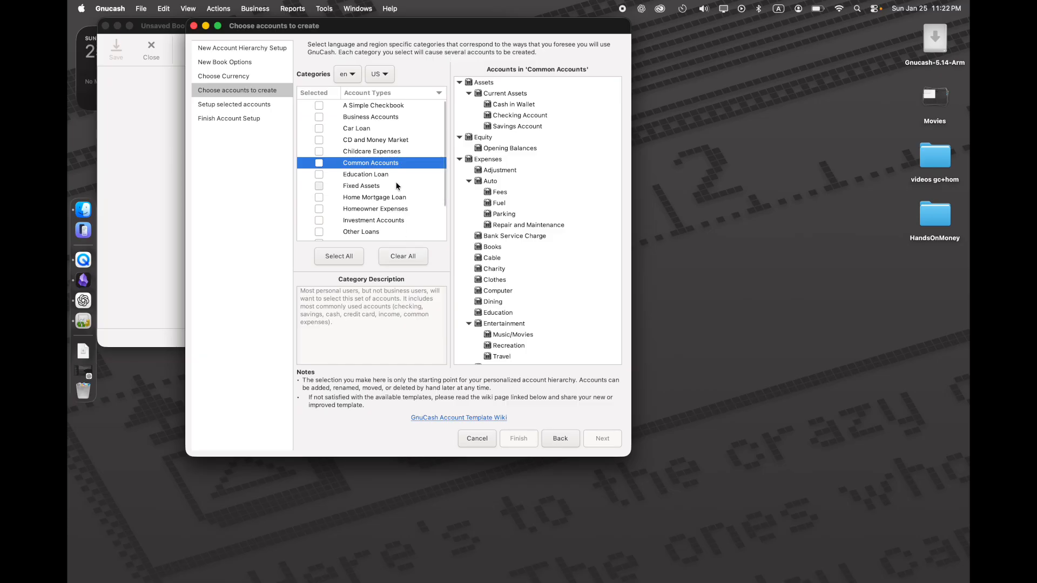
{"action": "left_click", "coordinate": [318, 106]}
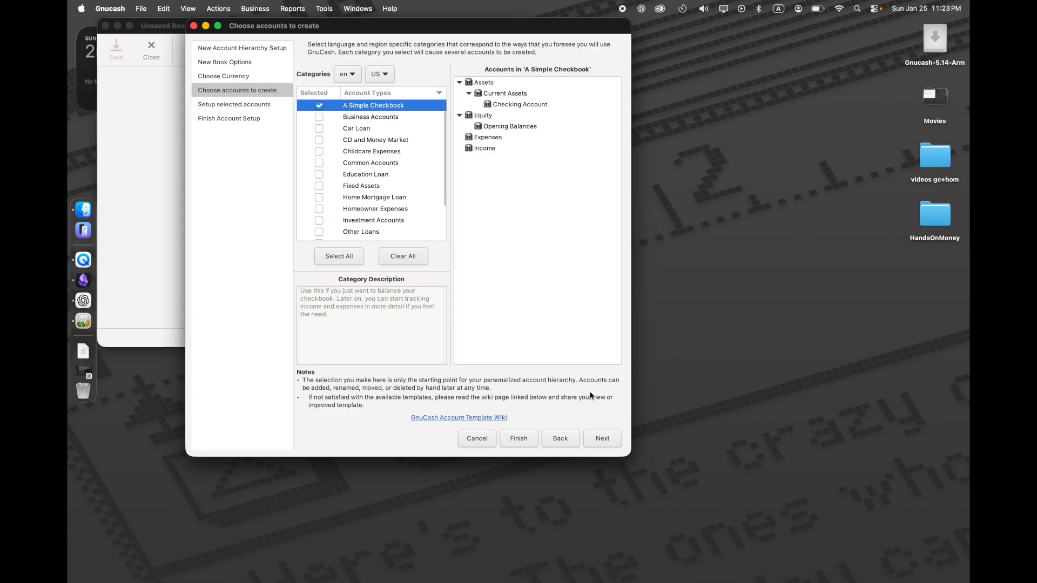
{"action": "left_click", "coordinate": [602, 438]}
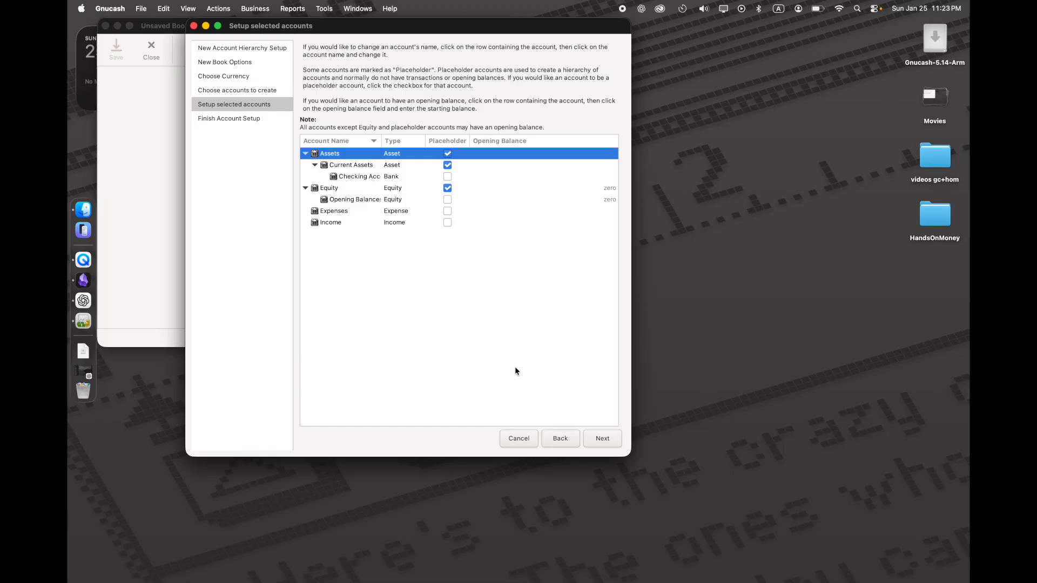
Set the Checking Account's opening balance to 3,000.00 and continue the account setup
{"action": "left_click", "coordinate": [601, 176]}
{"action": "left_click", "coordinate": [597, 175]}
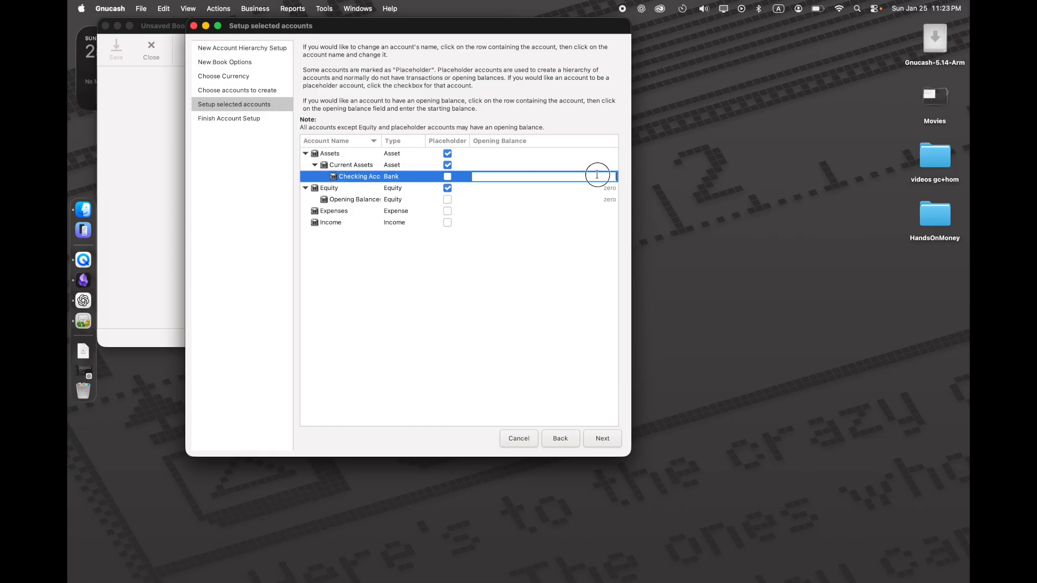
{"action": "type", "text": "3,00"}
{"action": "type", "text": "000"}
{"action": "key", "text": "Return"}
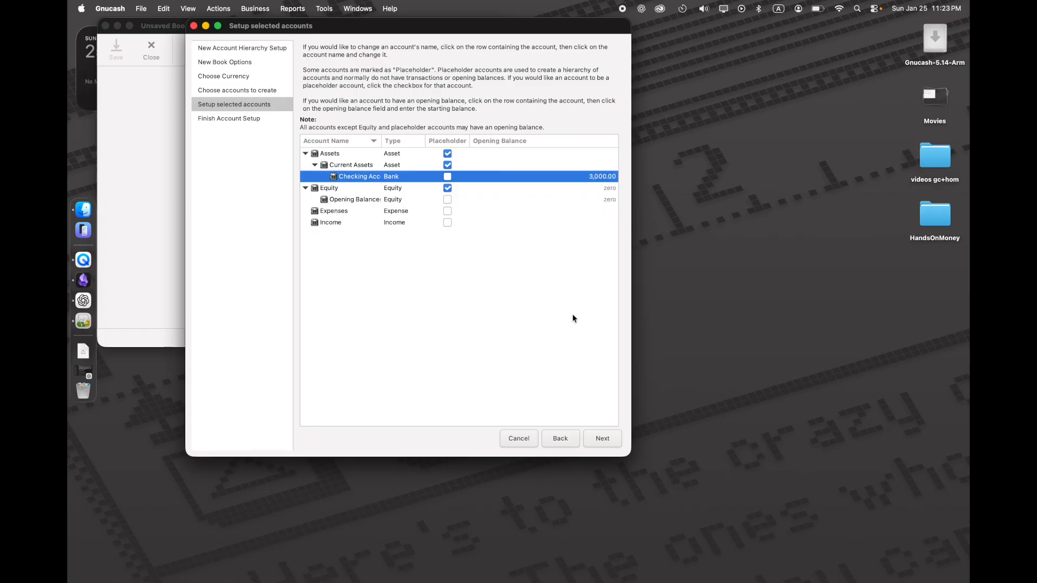
{"action": "left_click", "coordinate": [602, 440]}
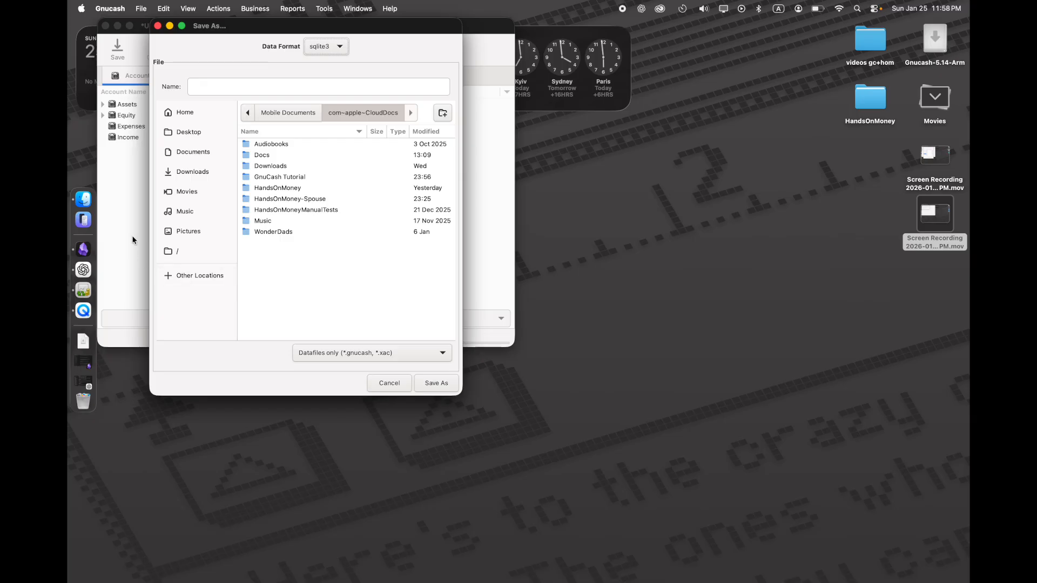
Set the save location to the GnuCash Tutorial folder, taking it from iCloud Drive in Finder
{"action": "left_click", "coordinate": [82, 199]}
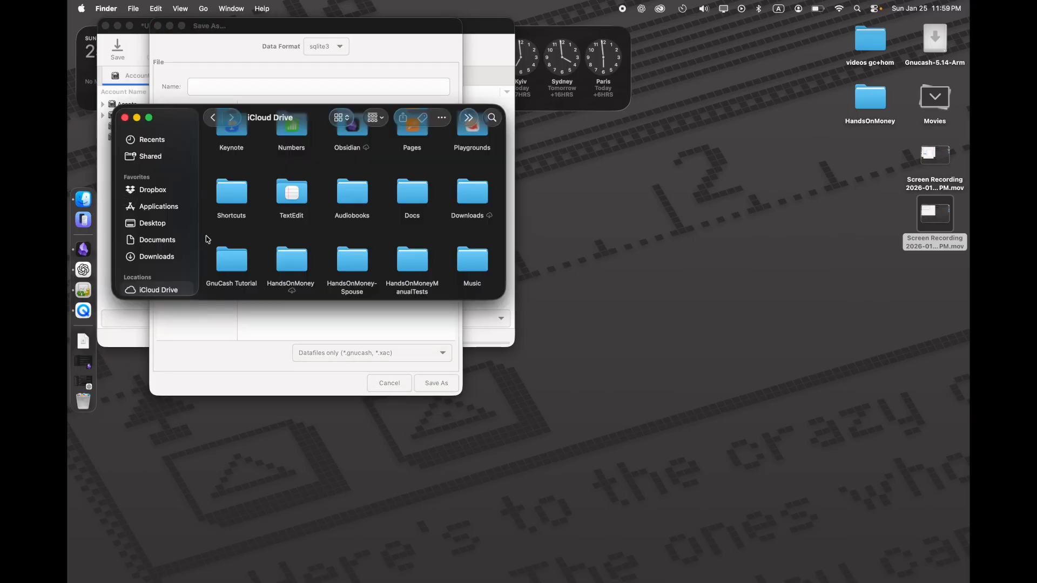
{"action": "left_click_drag", "start_coordinate": [174, 123], "coordinate": [522, 120]}
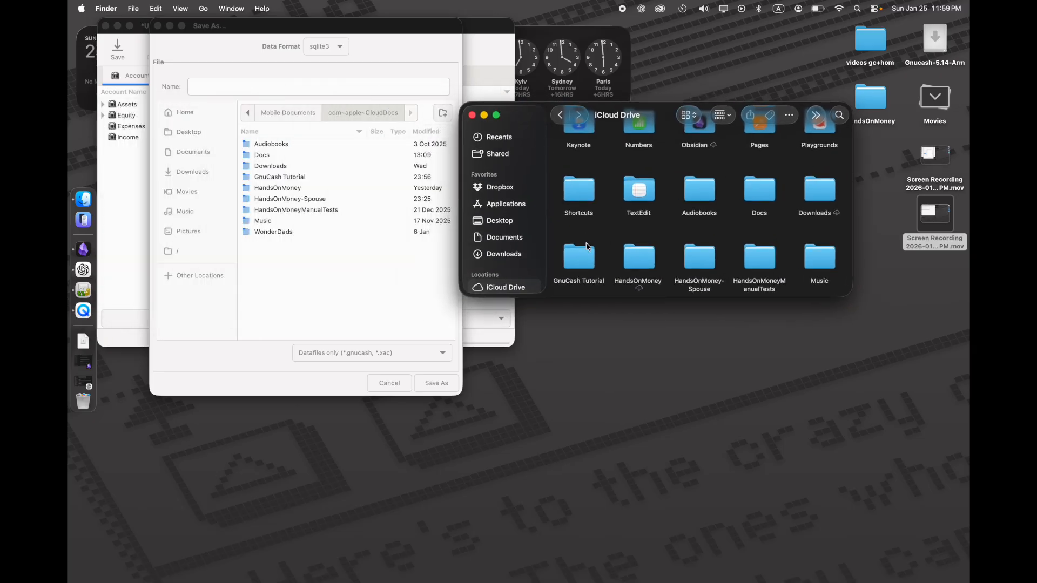
{"action": "left_click_drag", "start_coordinate": [585, 259], "coordinate": [385, 260]}
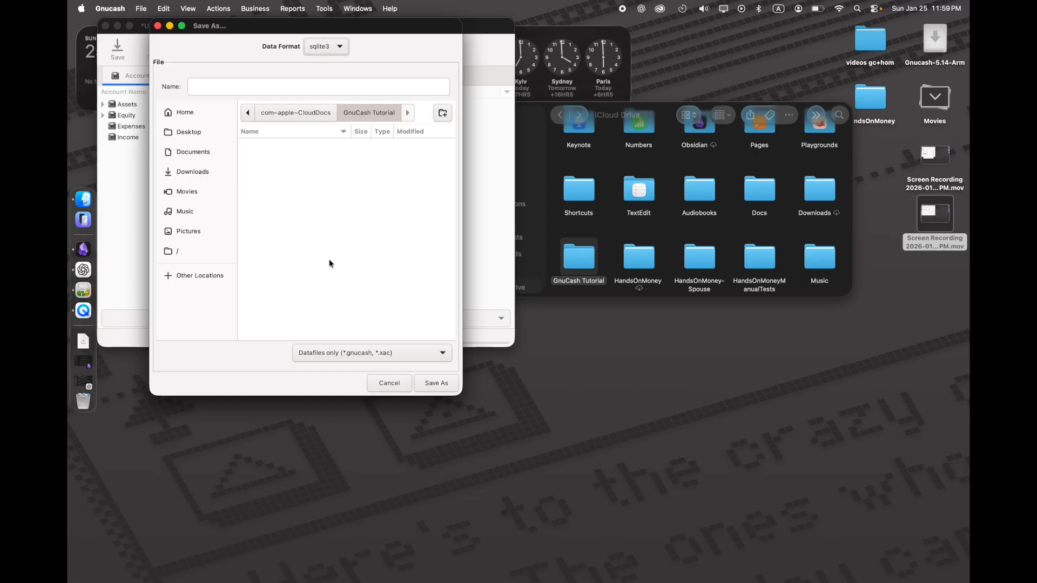
Save the book under the name 2026 in the sqlite3 data format
{"action": "left_click", "coordinate": [326, 46]}
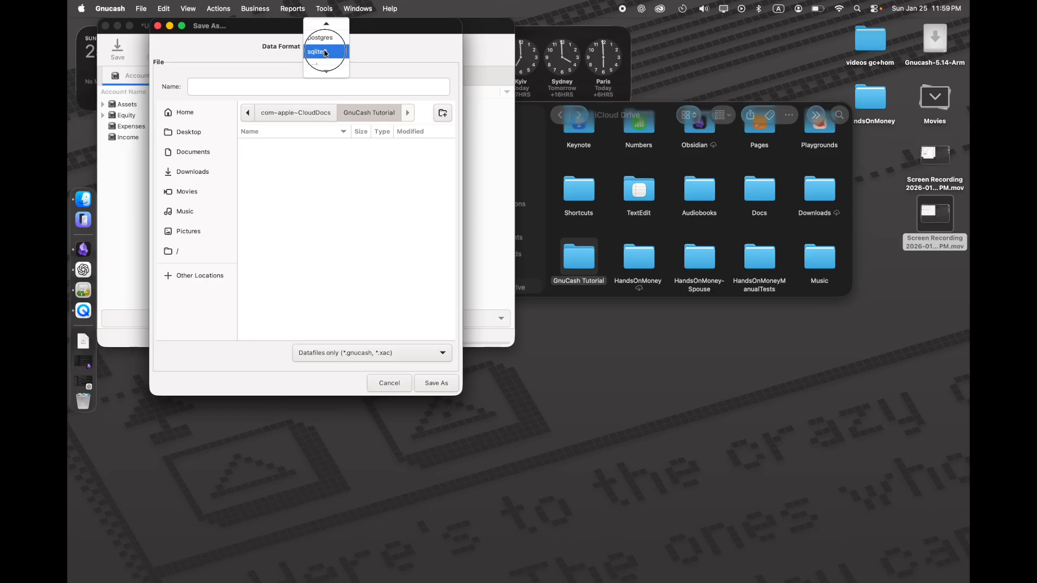
{"action": "left_click", "coordinate": [325, 52]}
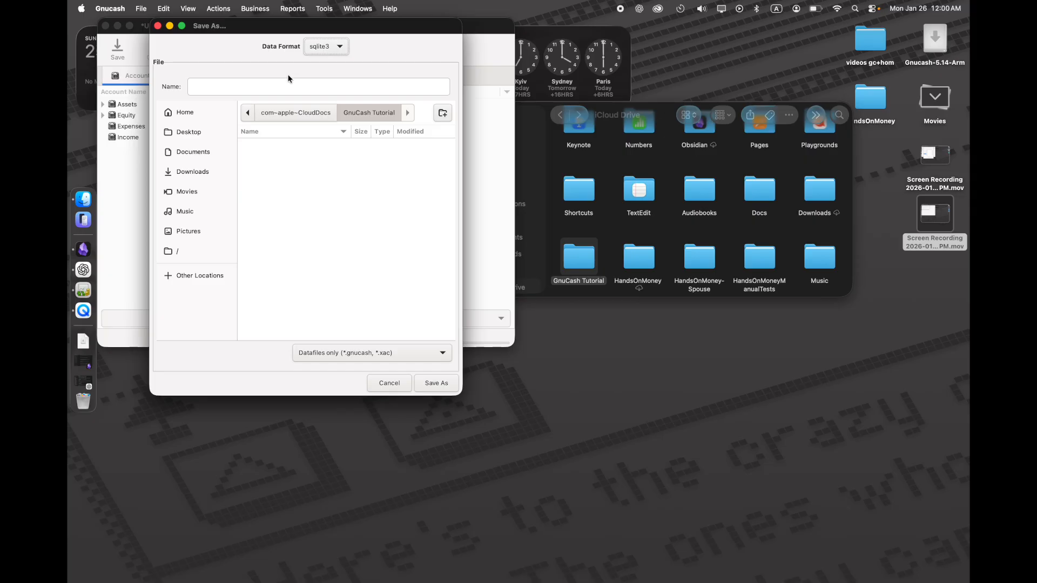
{"action": "left_click", "coordinate": [267, 87]}
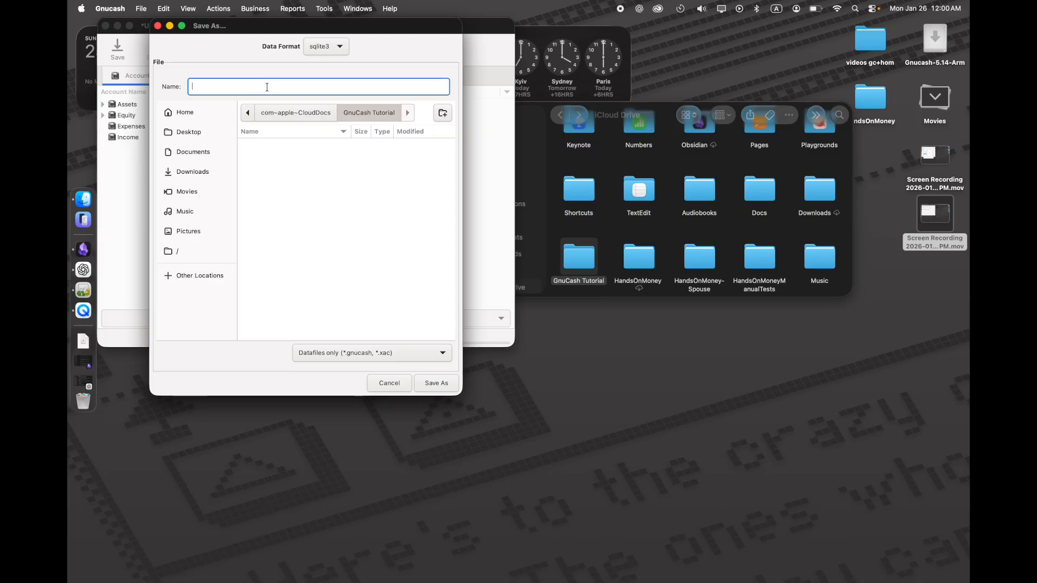
{"action": "type", "text": "2026"}
{"action": "left_click", "coordinate": [436, 384]}
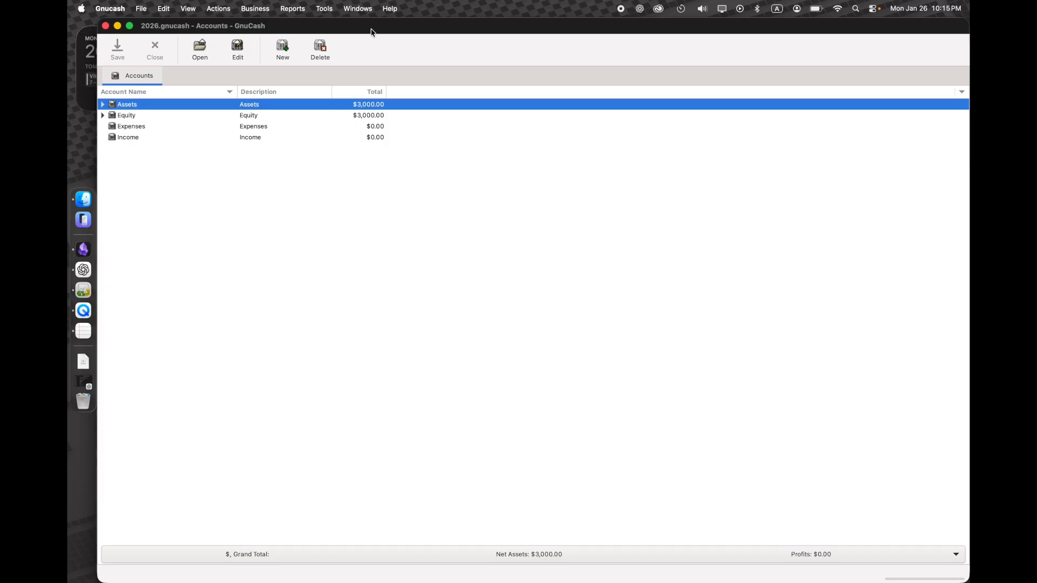
Expand Assets down to the Checking Account and review the Equity, Expenses and Income accounts
{"action": "left_click", "coordinate": [102, 104]}
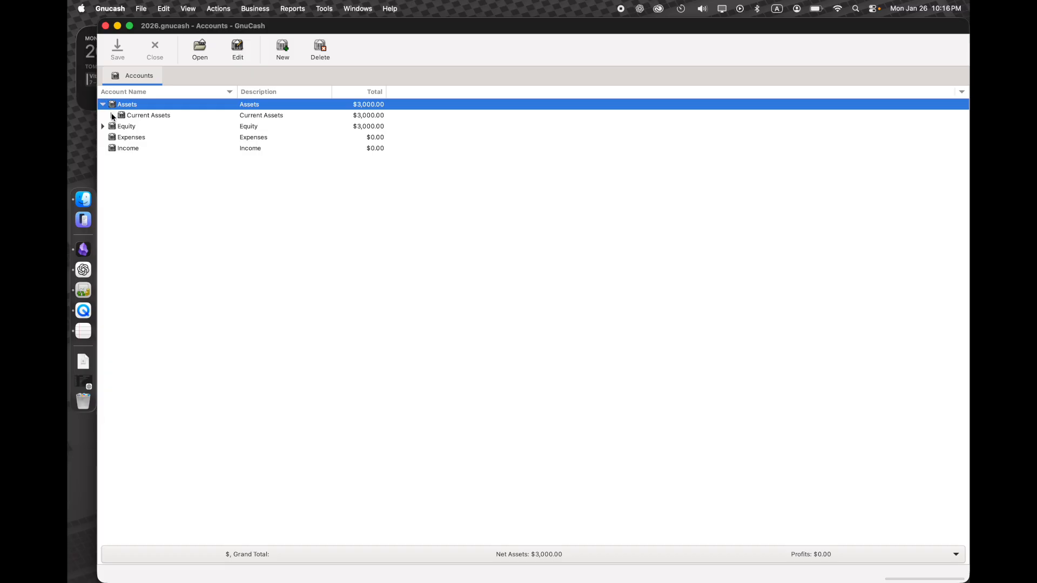
{"action": "left_click", "coordinate": [113, 115]}
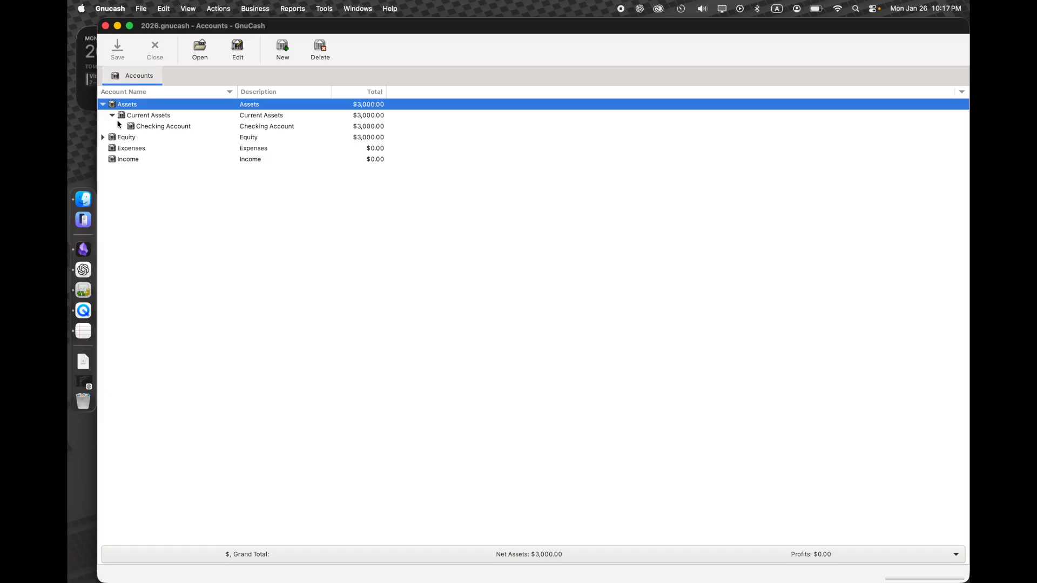
{"action": "left_click", "coordinate": [124, 138]}
{"action": "left_click", "coordinate": [133, 151]}
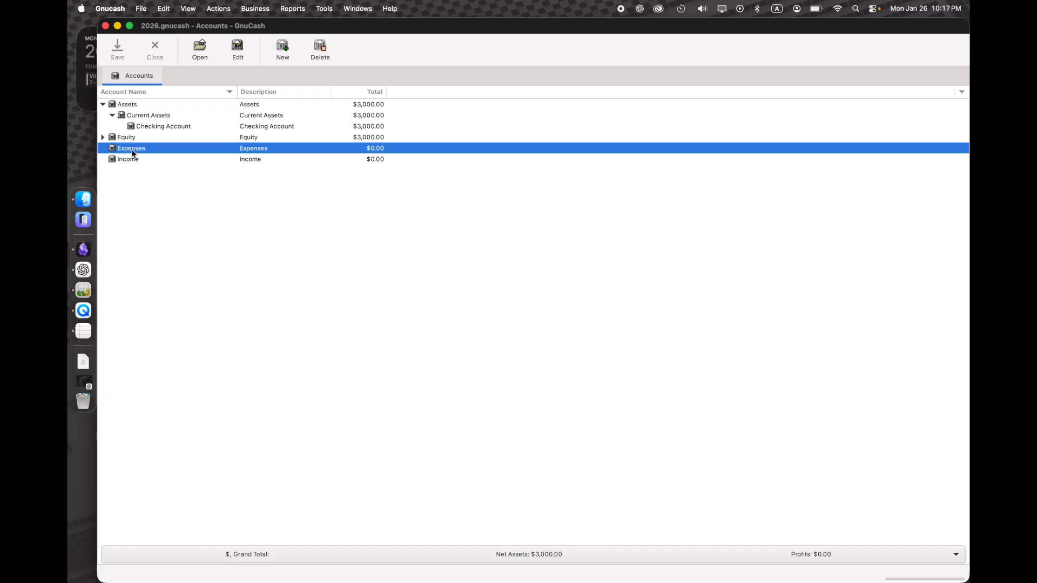
{"action": "left_click", "coordinate": [122, 160]}
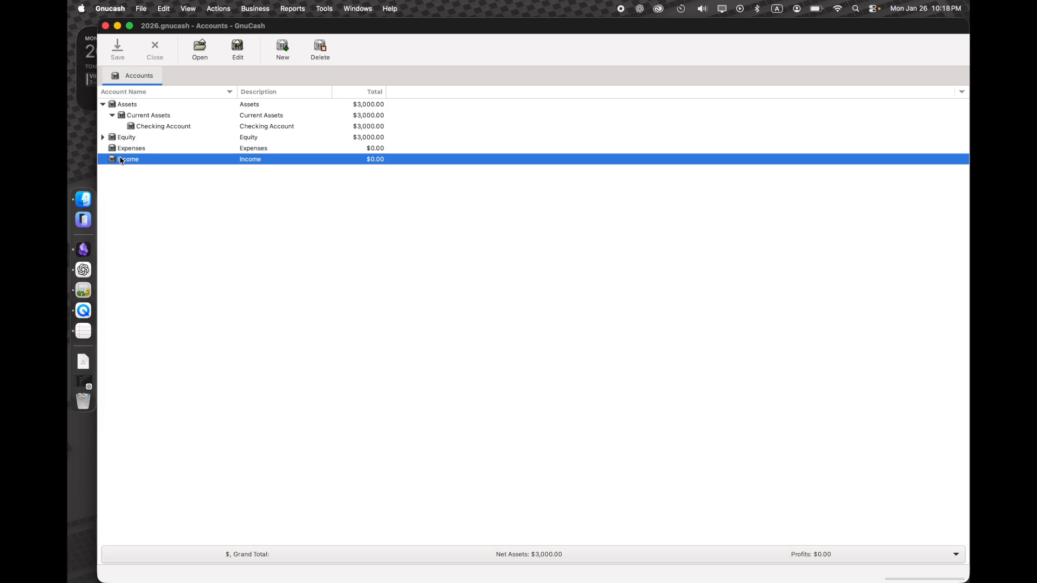
Switch to Finder, view the Transaction 1 file in the Checking folder of the demo structure, and close it
{"action": "left_click", "coordinate": [84, 200]}
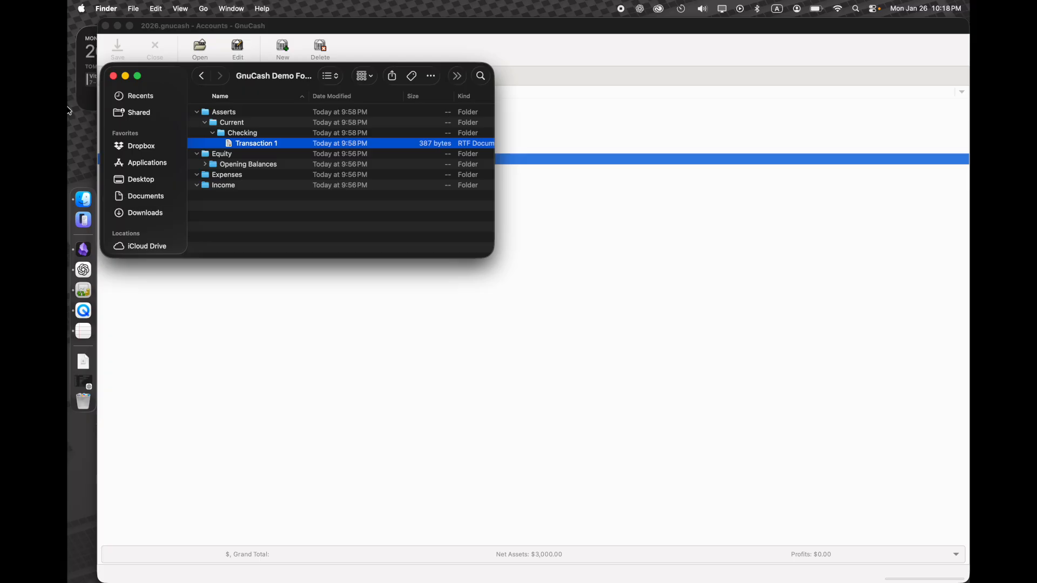
{"action": "double_click", "coordinate": [230, 144]}
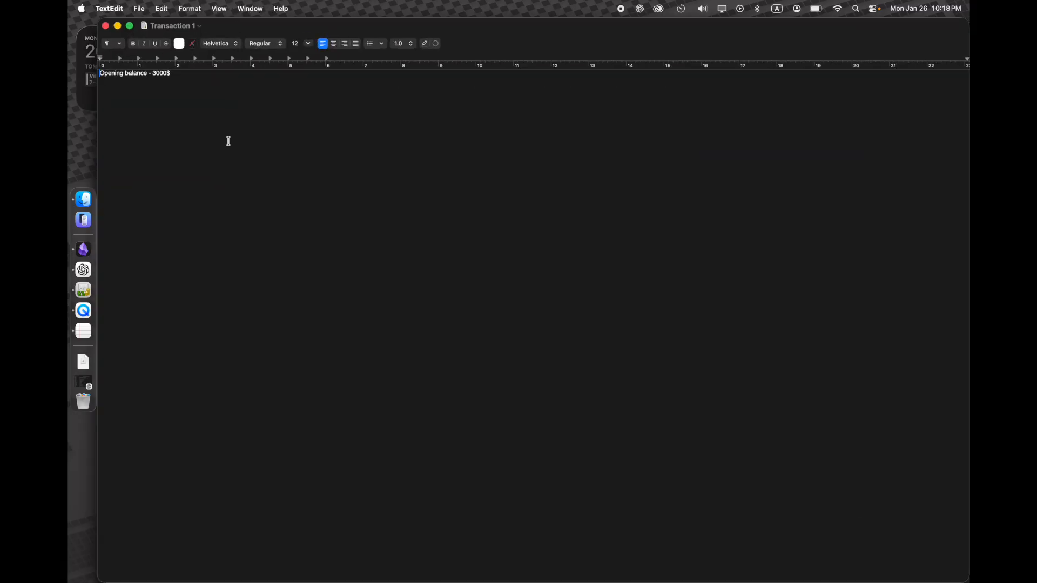
{"action": "left_click", "coordinate": [107, 27]}
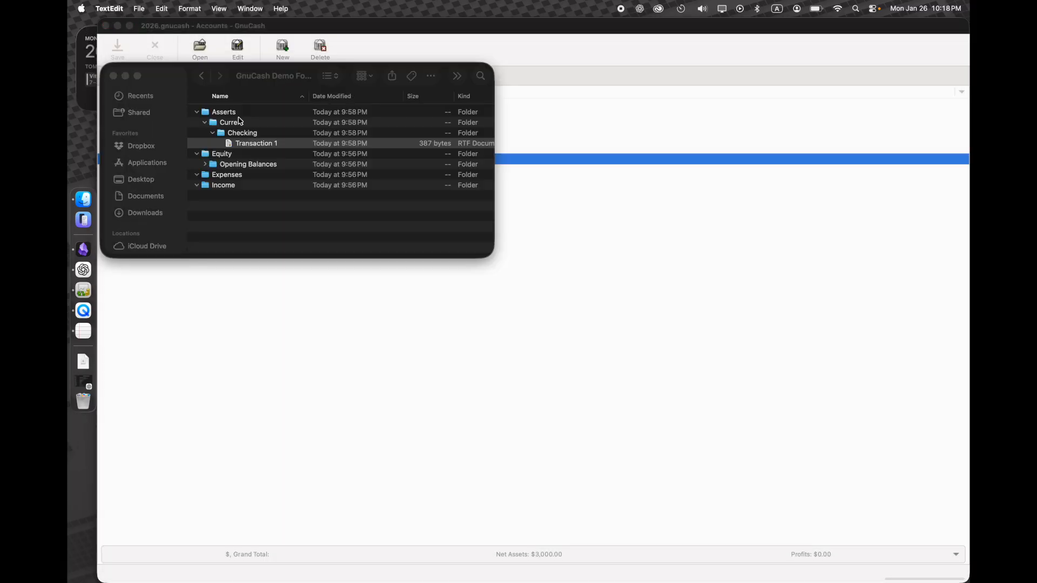